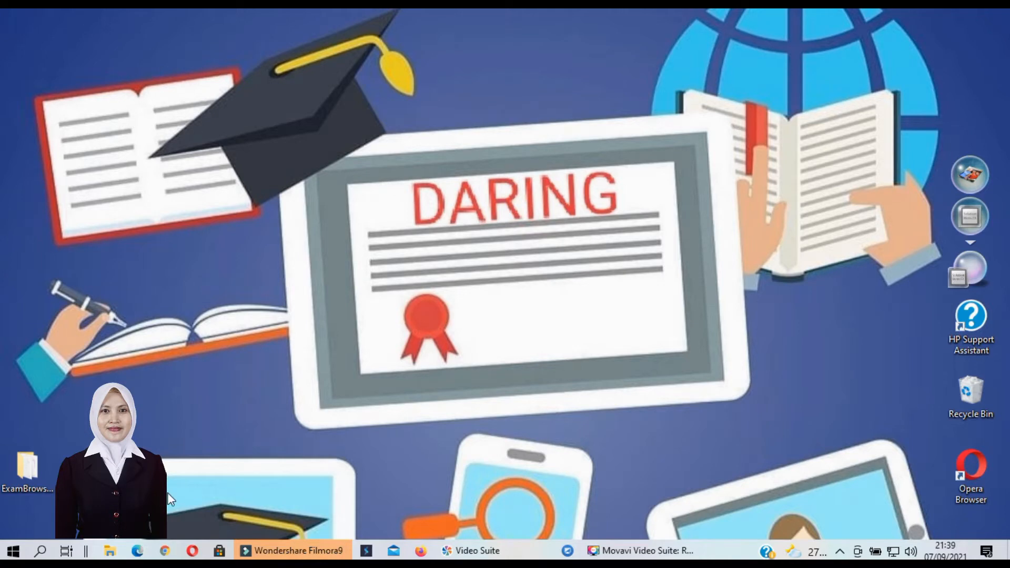
Launch Firefox, skip the default-browser prompt, and load whimsical.com
left_click(421, 553)
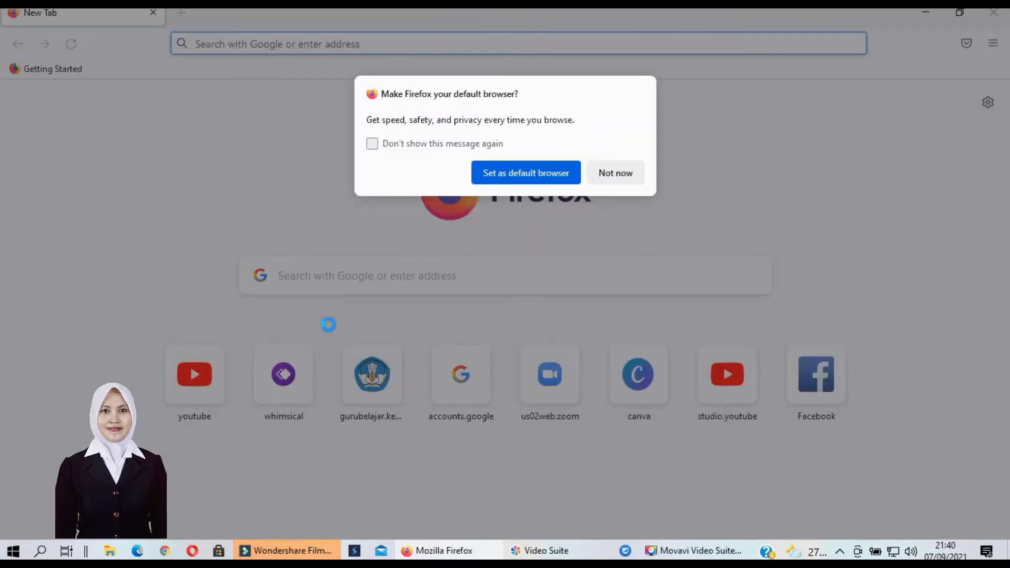
left_click(600, 173)
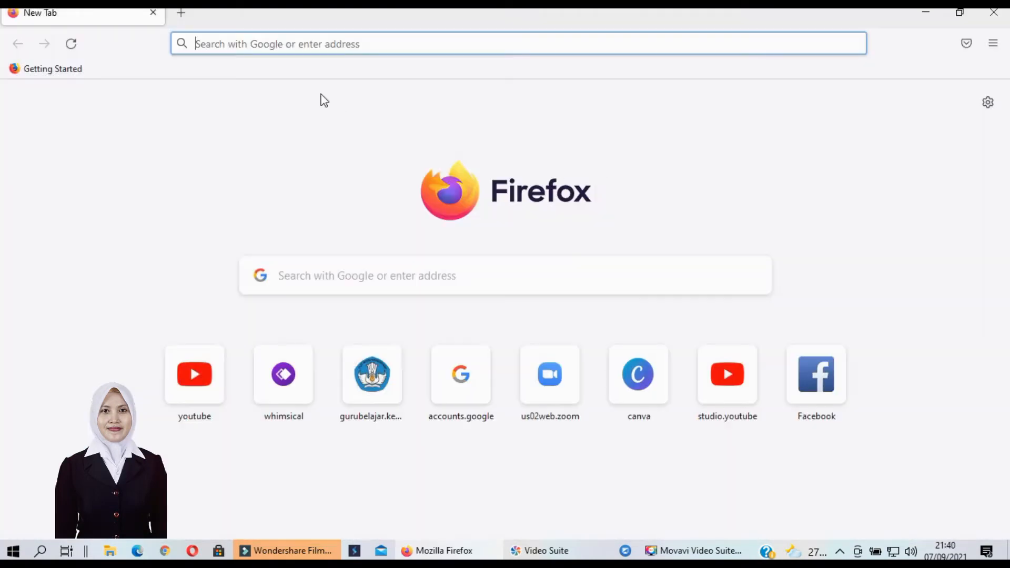
left_click(238, 46)
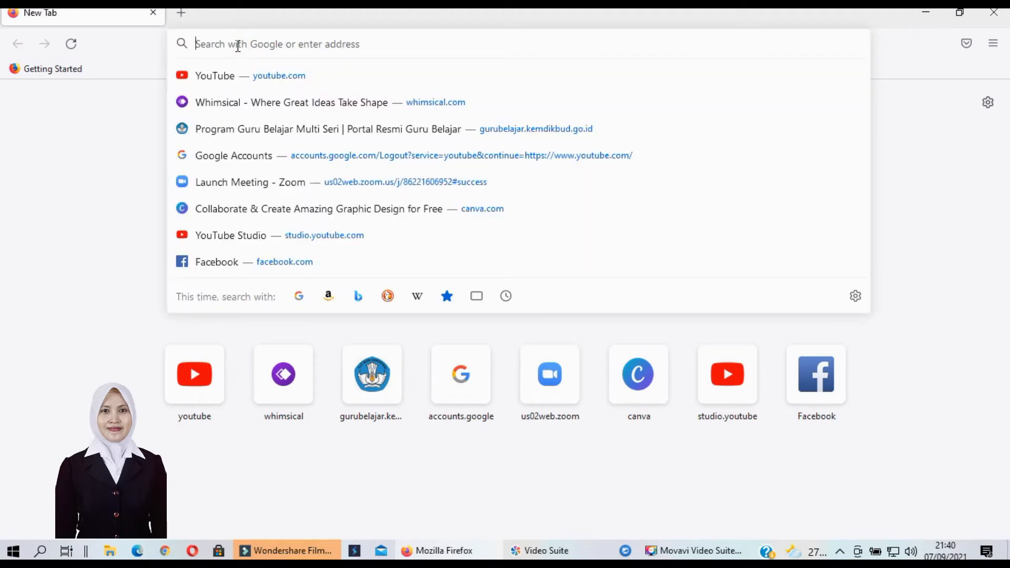
type("whimsical.com")
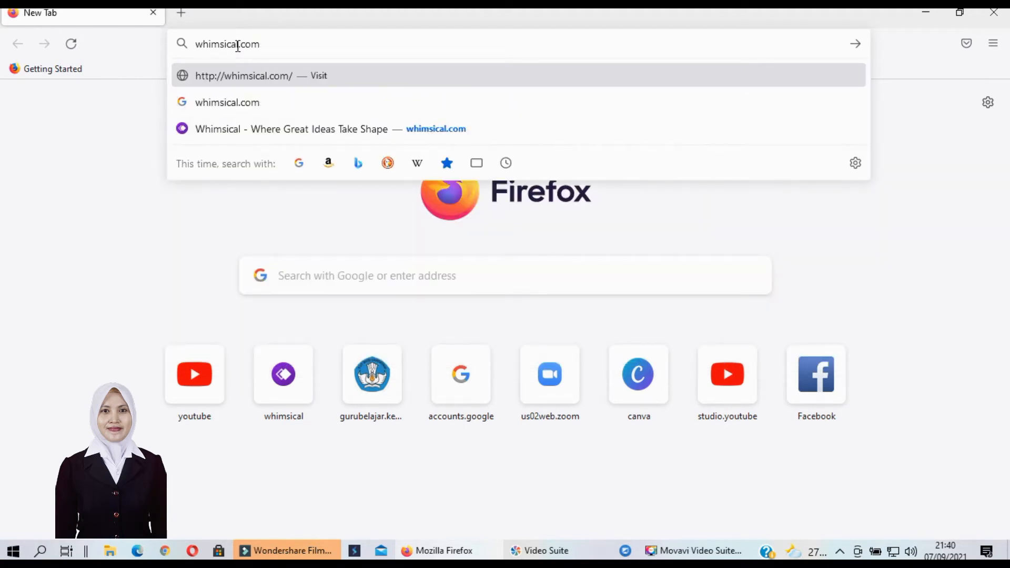
key("Return")
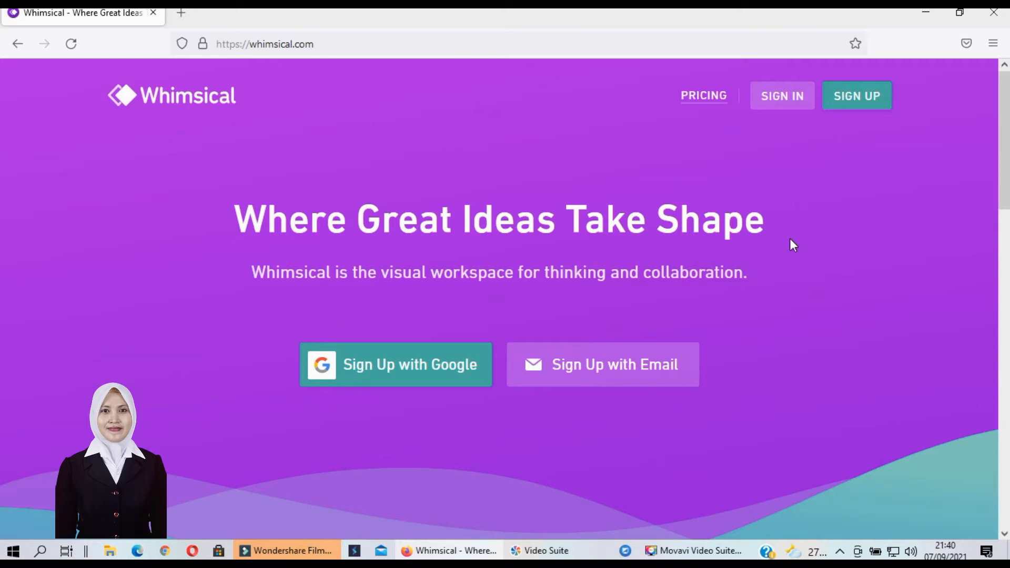
Start a Whimsical sign-up and enter the account holder's name and e-mail address
left_click(855, 109)
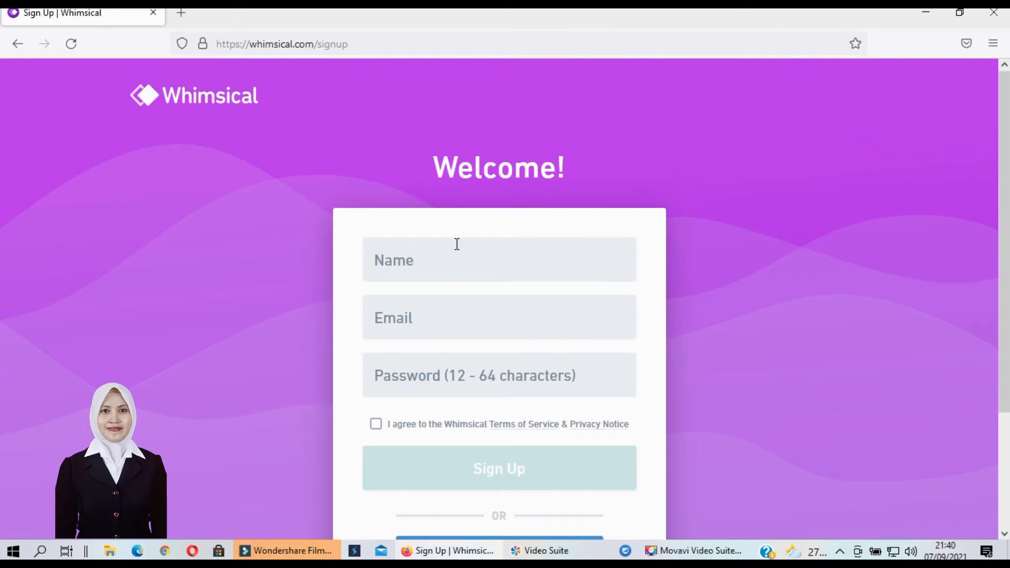
left_click(439, 254)
type("putri")
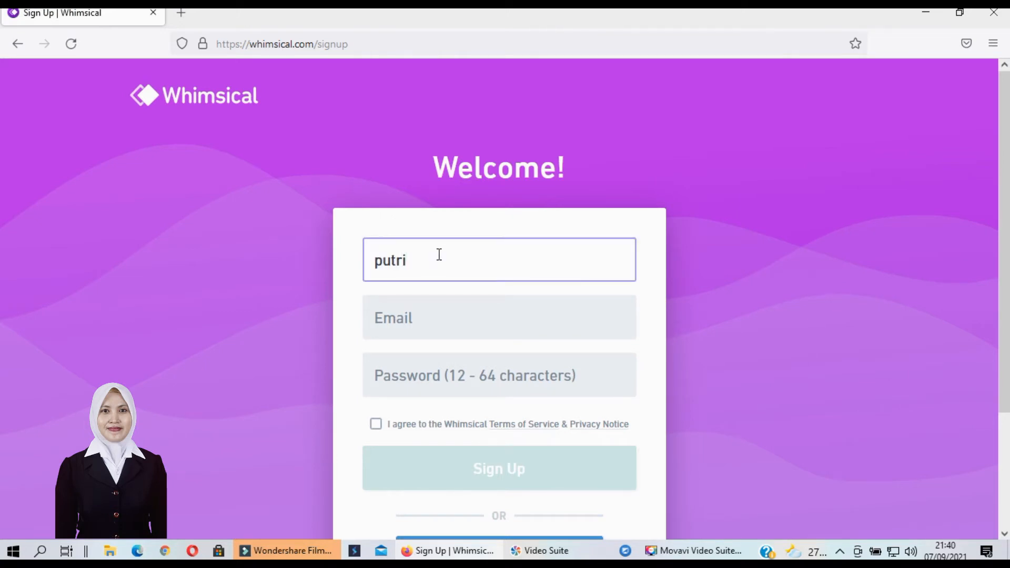
left_click(392, 325)
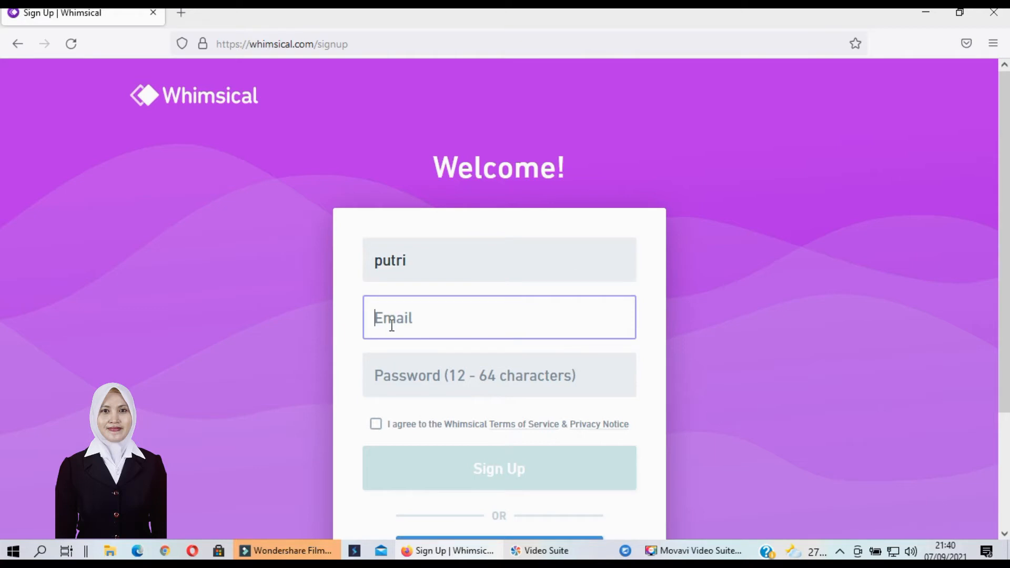
type("t")
key("BackSpace")
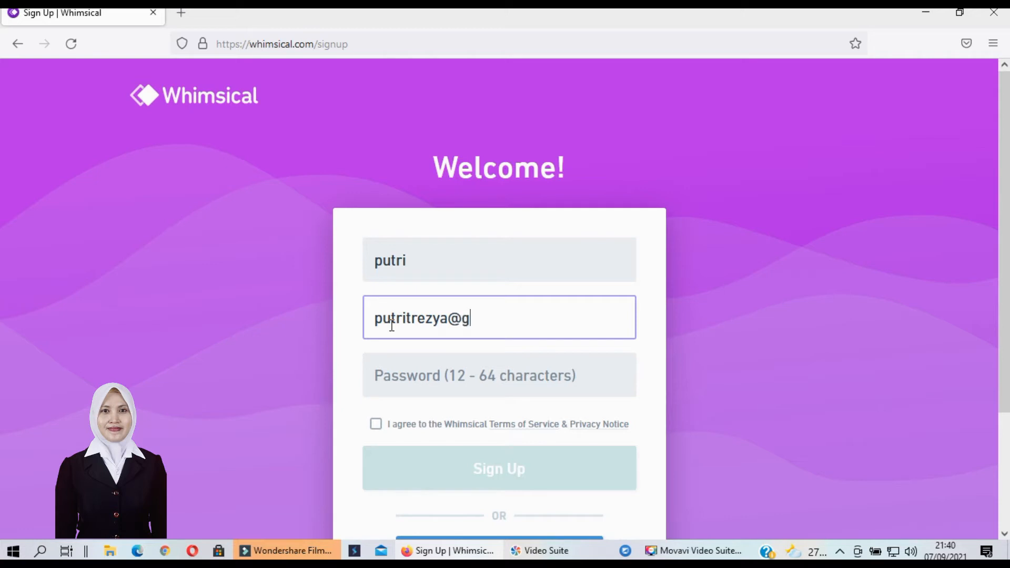
Enter a password, accept the terms, submit the sign-up, and save the login in Firefox
left_click(389, 365)
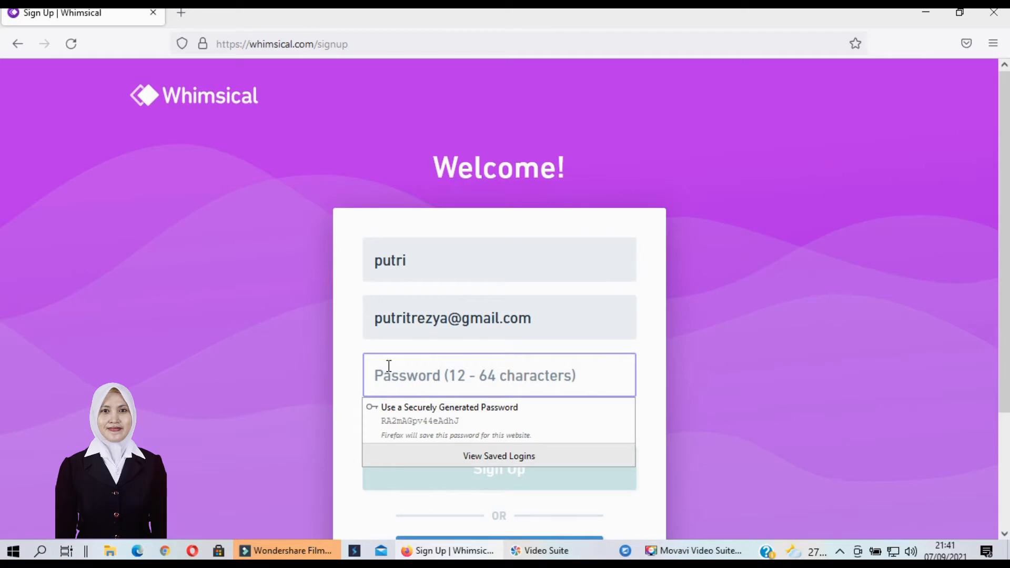
type("••••••••••••••")
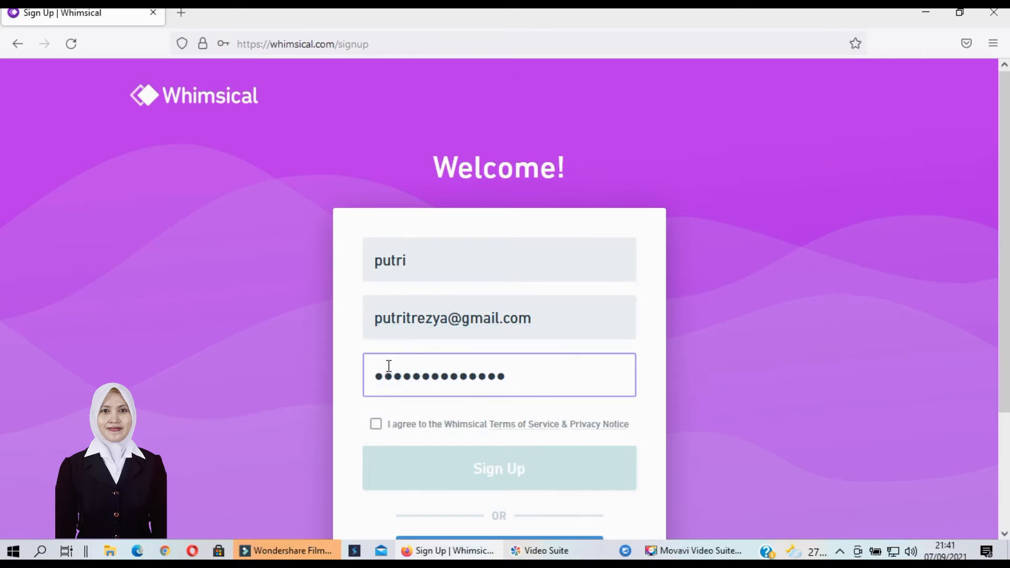
left_click(376, 424)
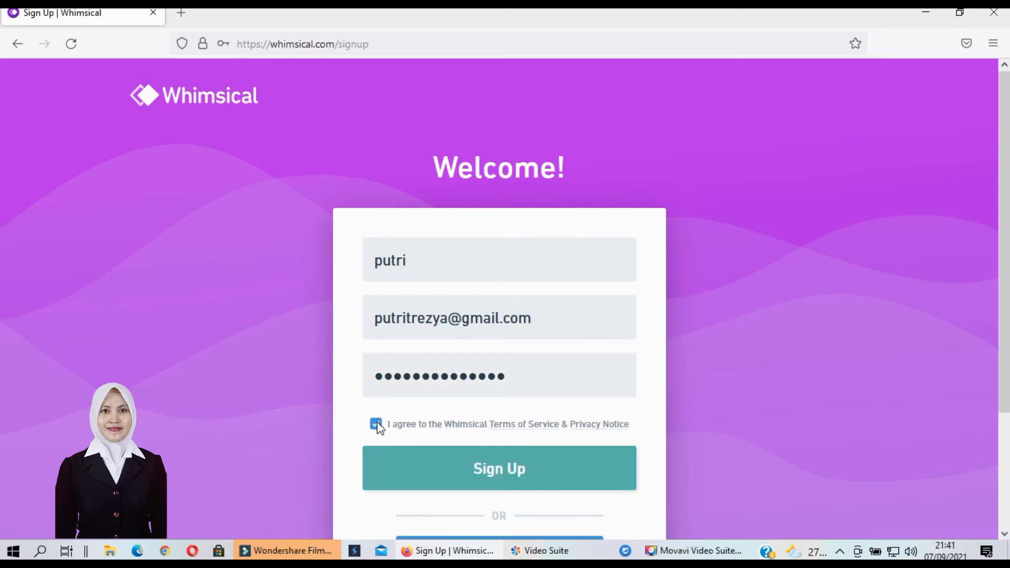
left_click(485, 481)
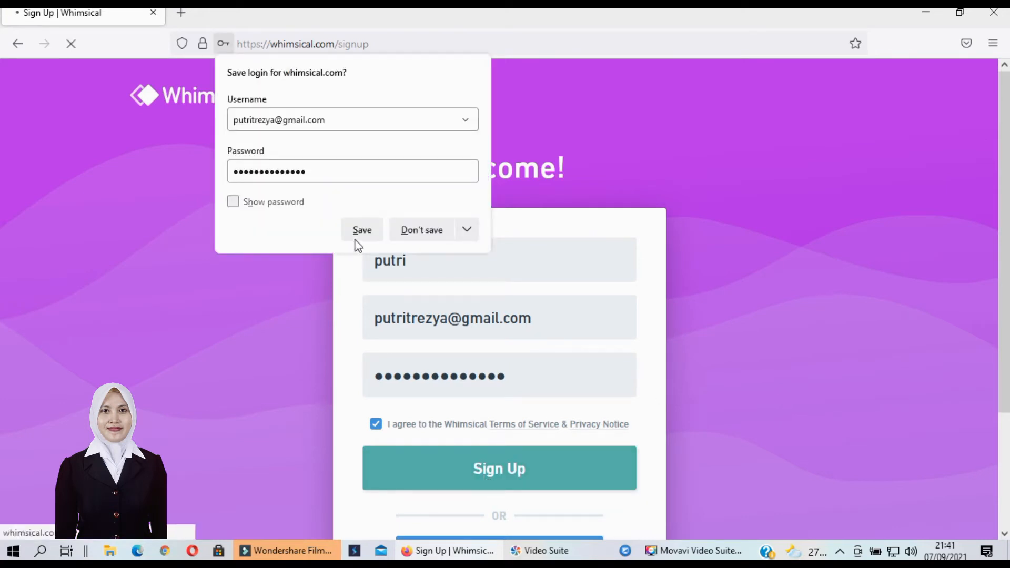
left_click(361, 230)
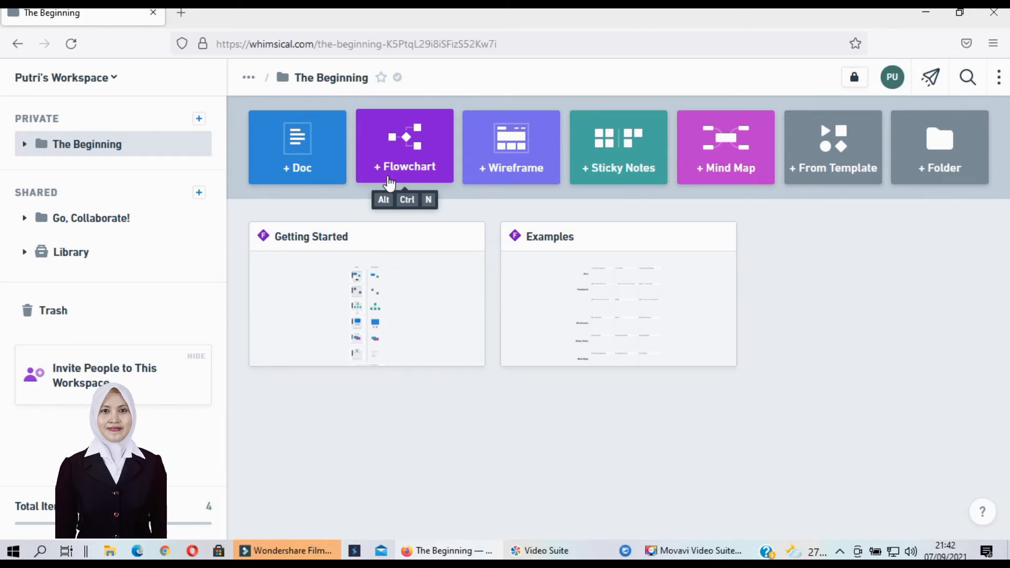
Create a new flowchart board and title it 'teori belajar'
left_click(405, 160)
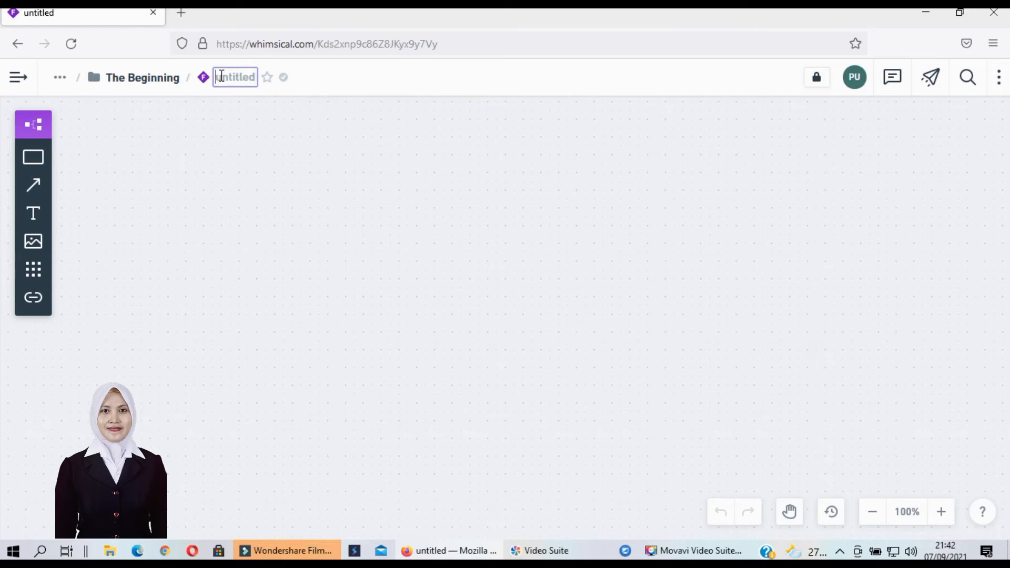
type("teori")
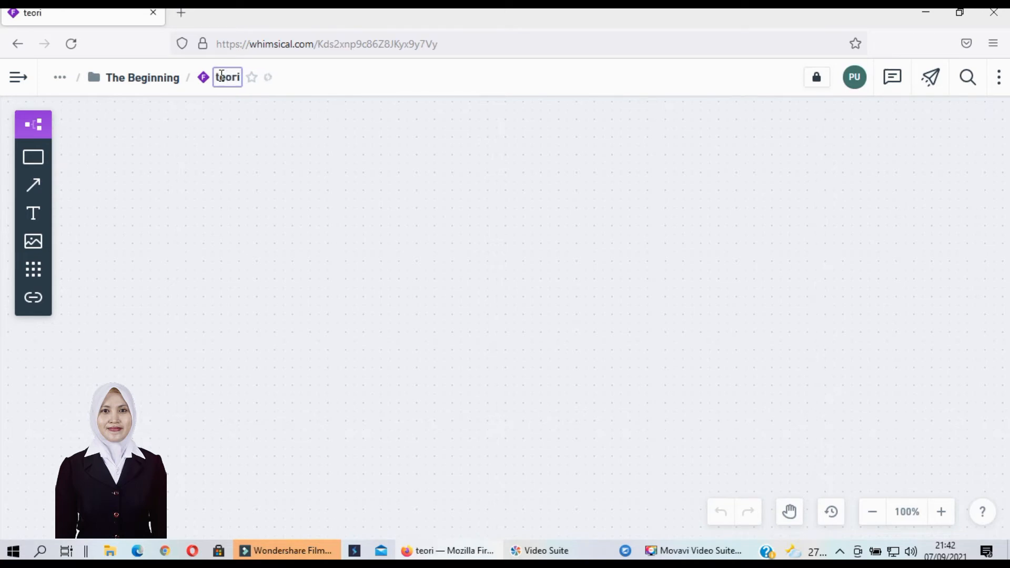
type(" beajar")
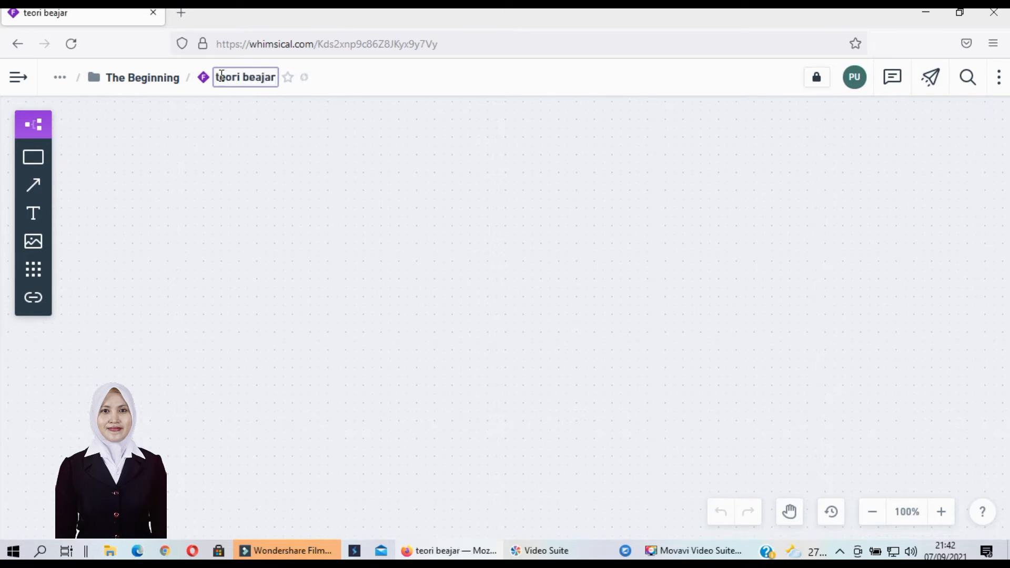
key("BackSpace")
key("BackSpace")
key("BackSpace")
key("BackSpace")
type("l")
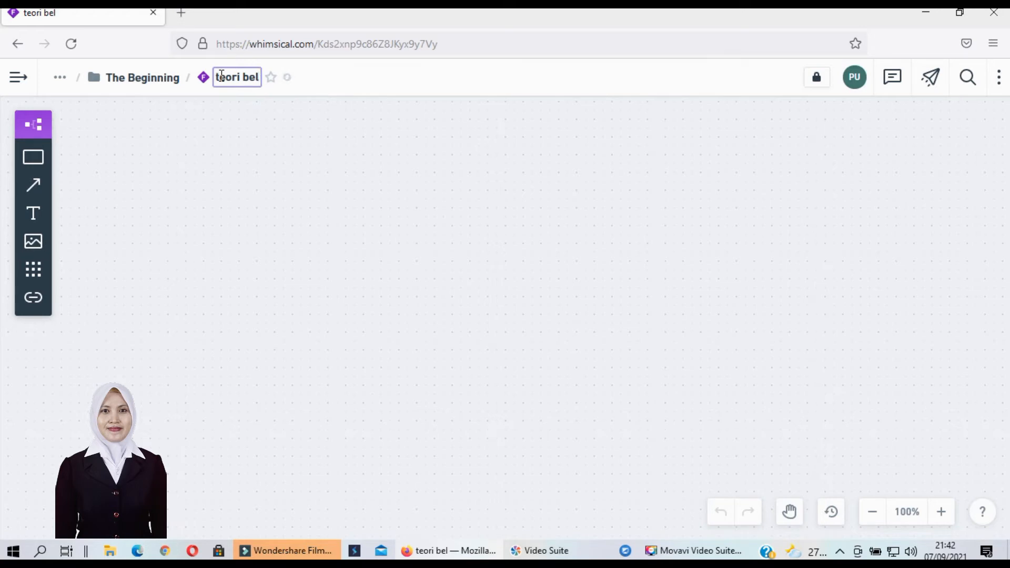
type("ajar")
left_click(222, 157)
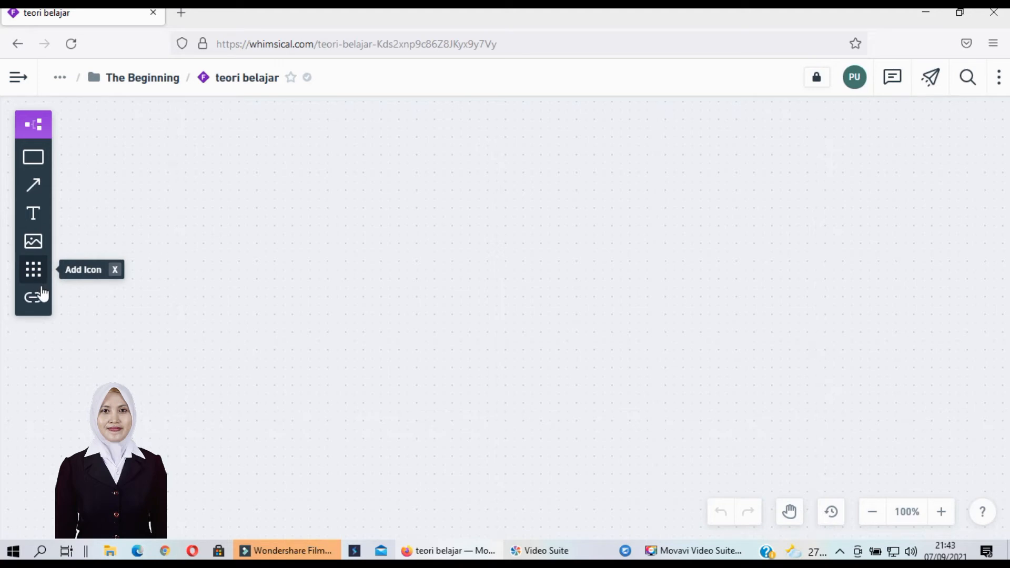
left_click(43, 170)
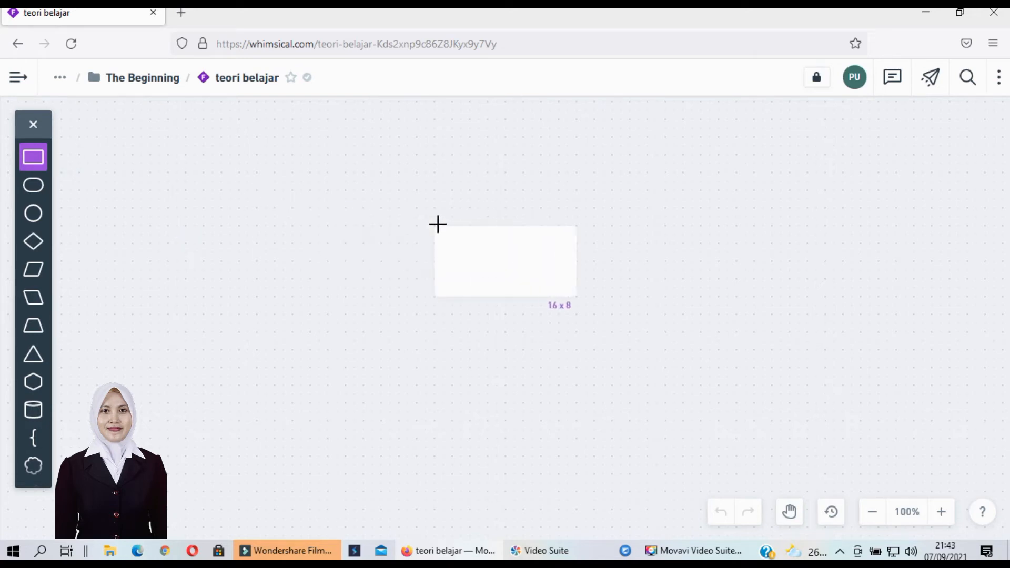
left_click(458, 241)
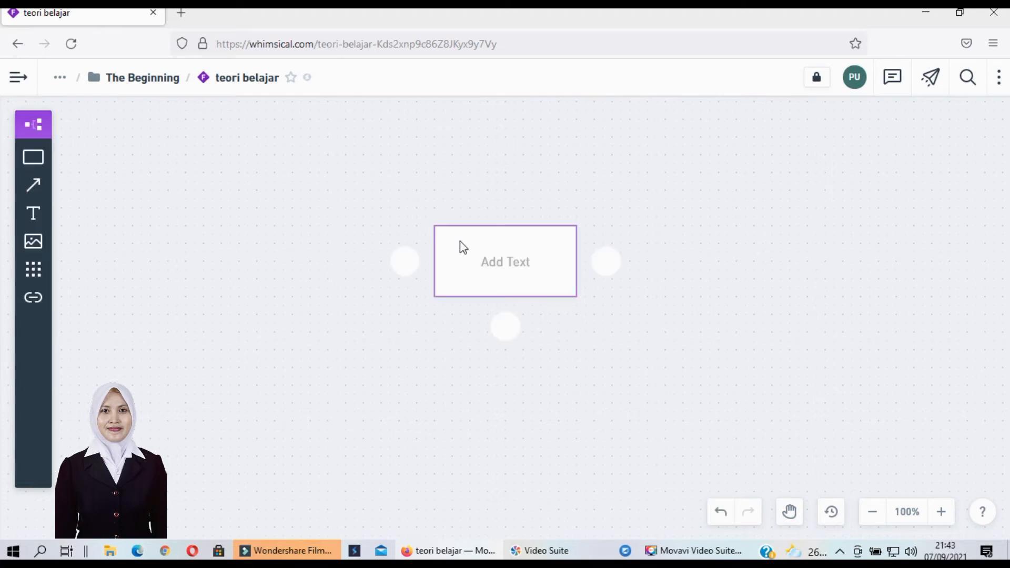
key("Escape")
left_click(484, 273)
left_click(488, 264)
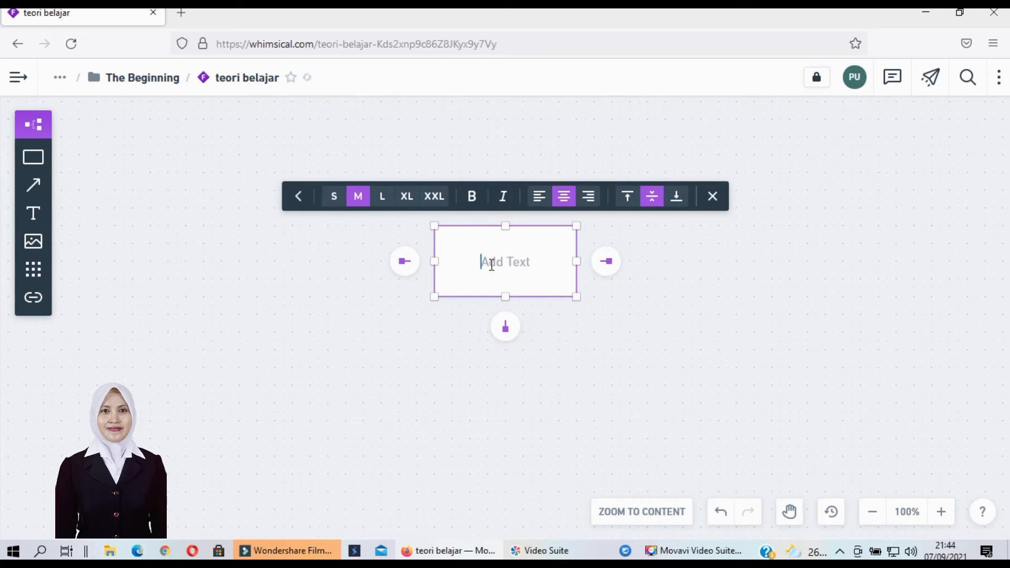
type("teori belajar")
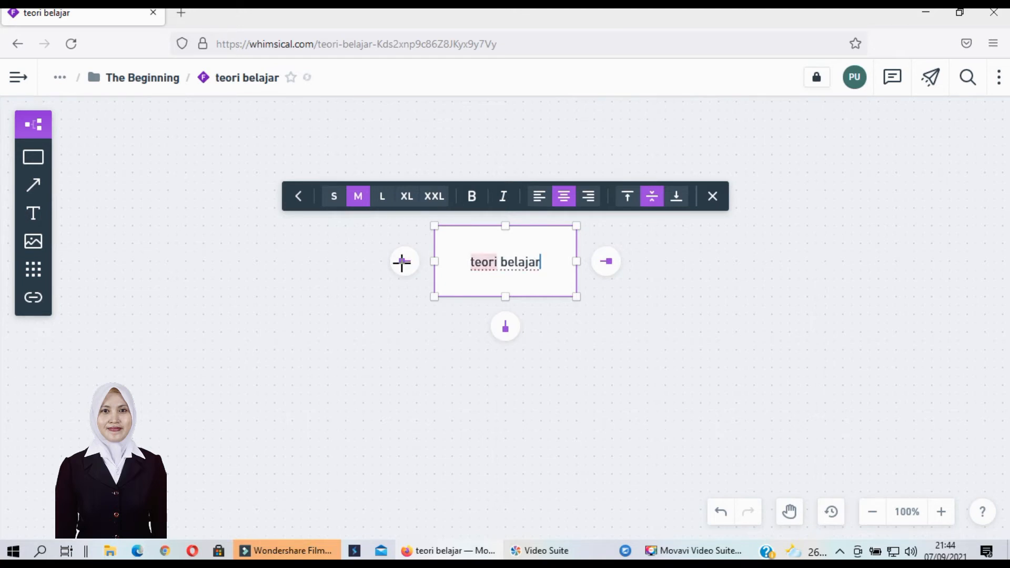
mouse_move(402, 262)
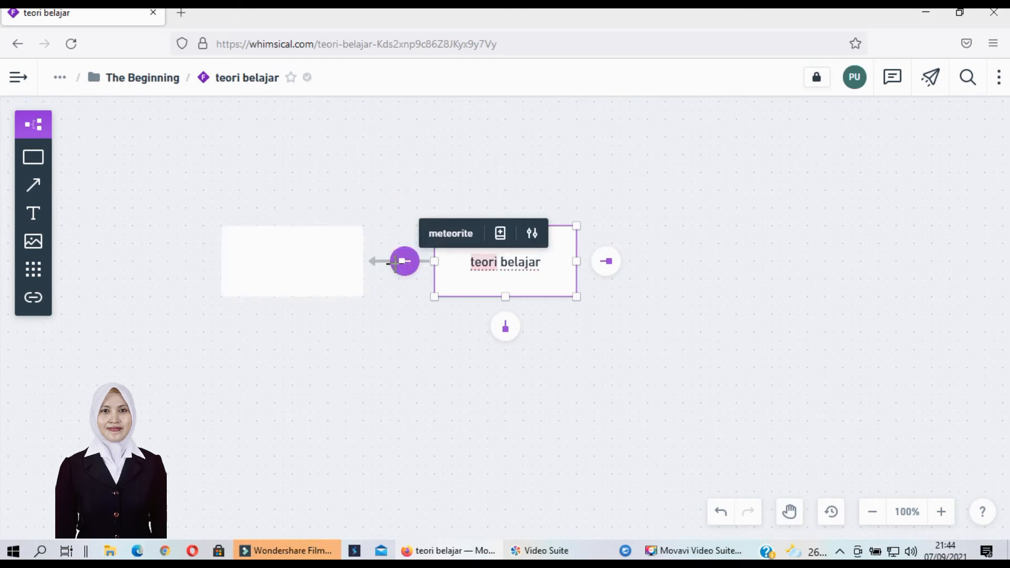
mouse_move(603, 266)
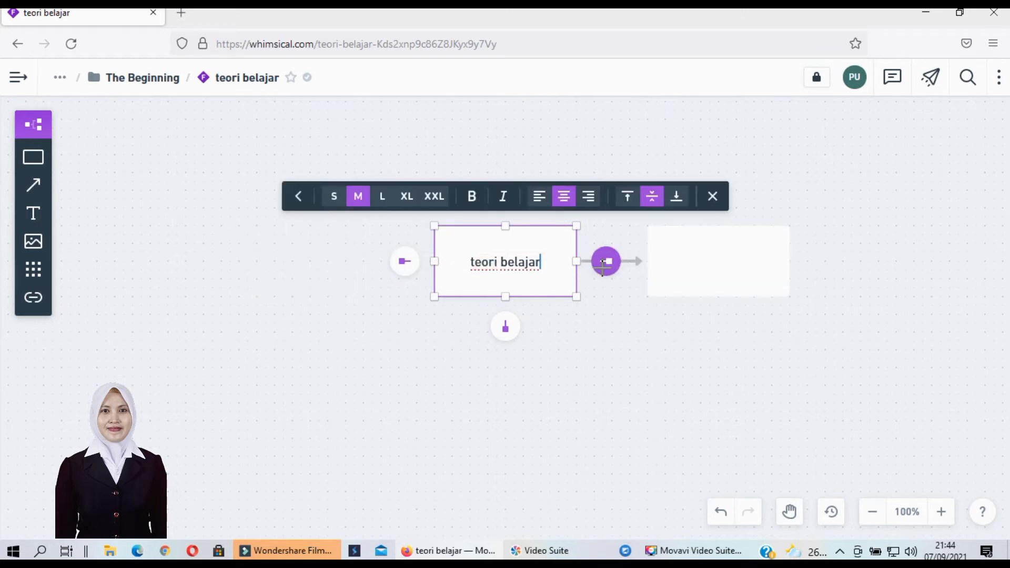
mouse_move(496, 333)
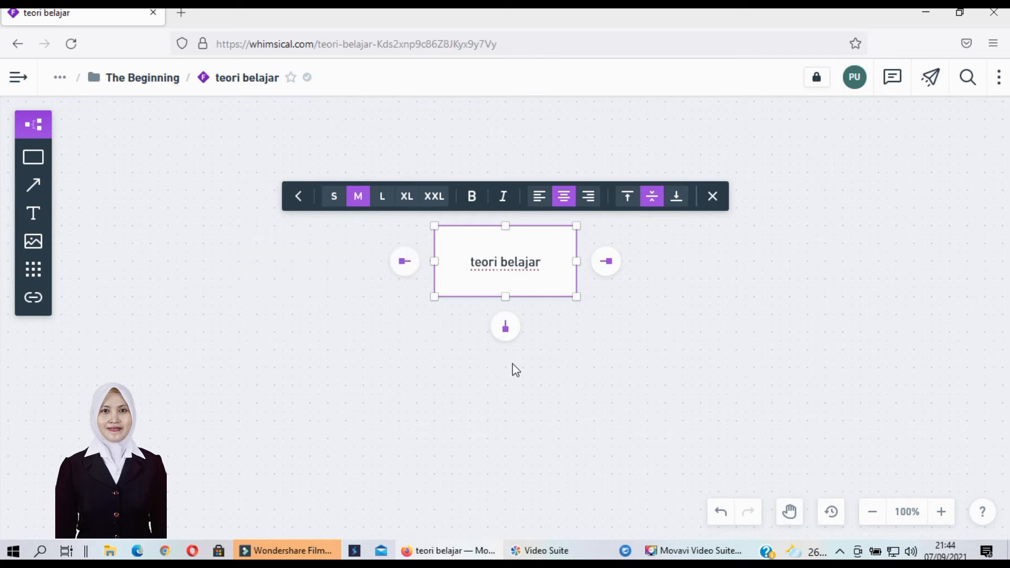
Add a connected box below teori belajar reading 'Teori Behaviorisme', fixing the typo
left_click(505, 328)
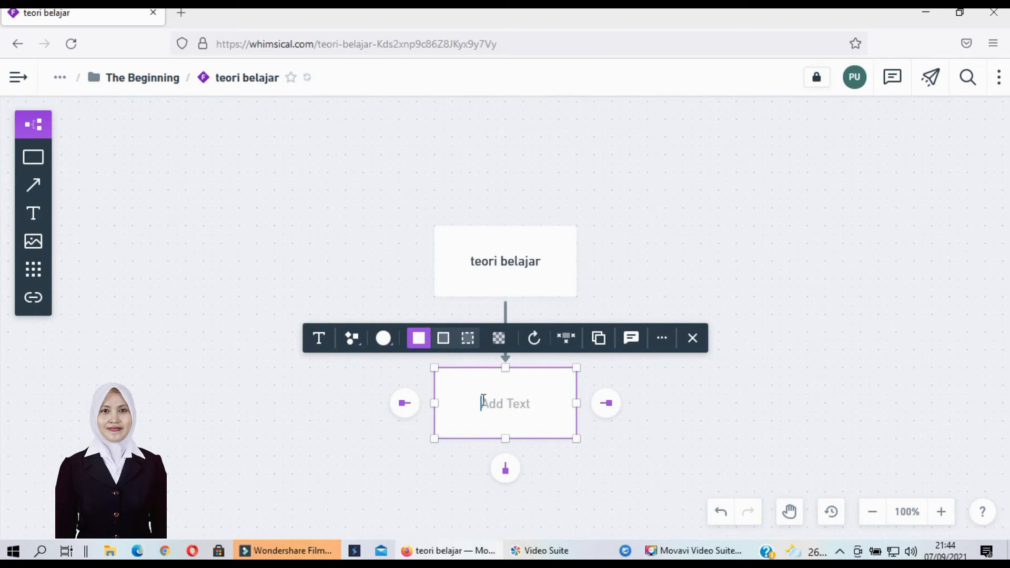
type("Teori Behaviirisme")
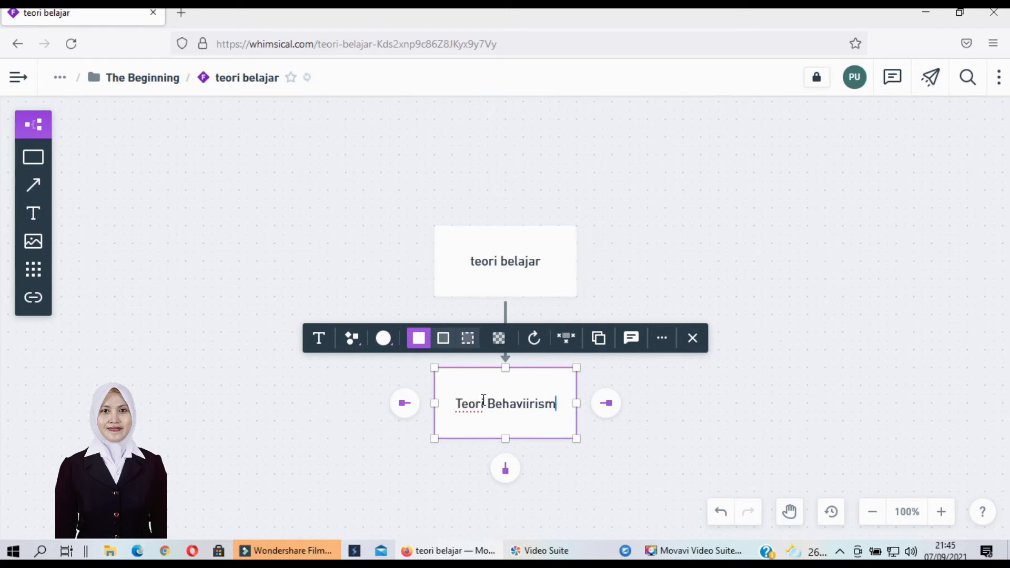
left_click(528, 406)
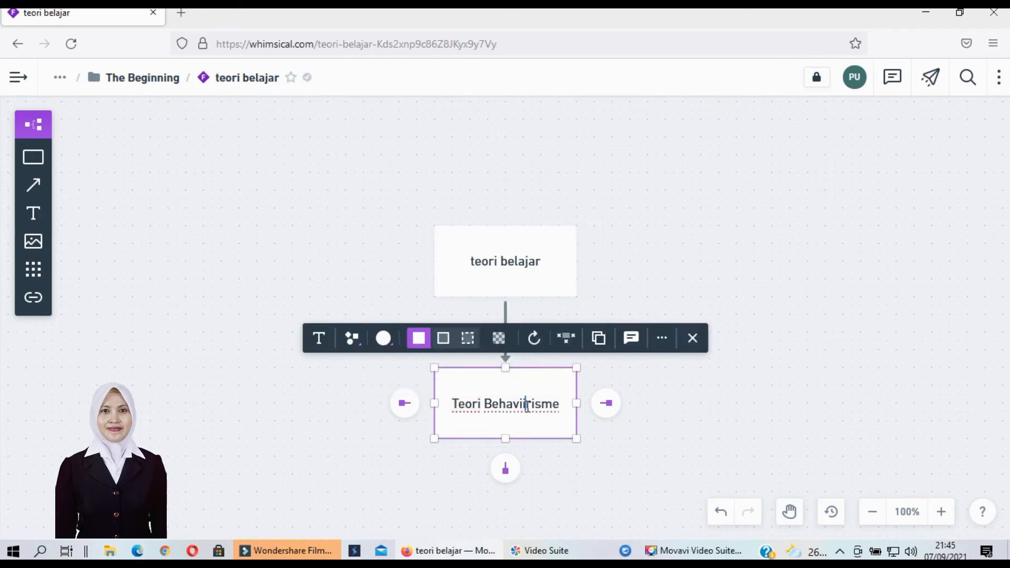
key("BackSpace")
type("o")
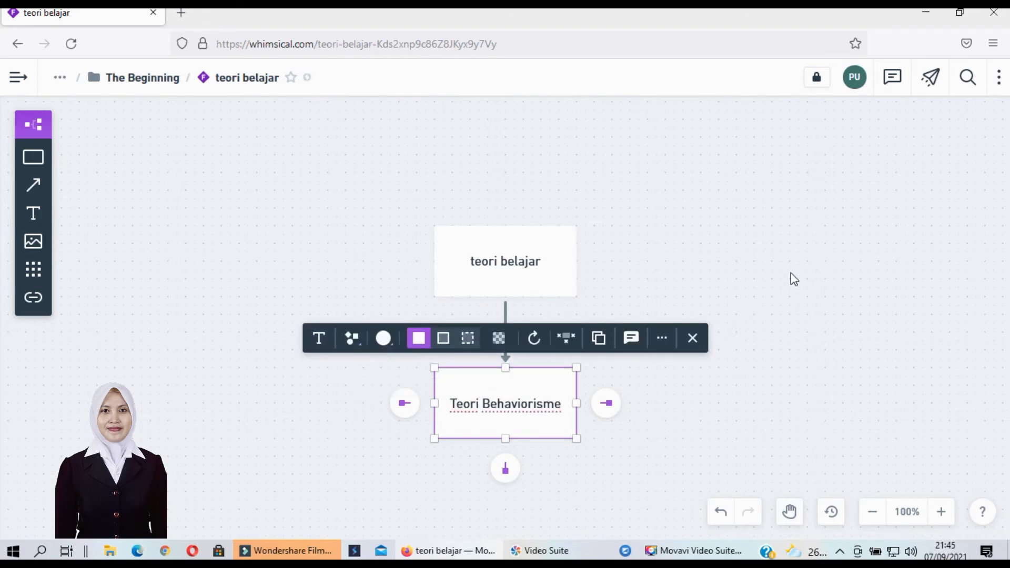
left_click(791, 273)
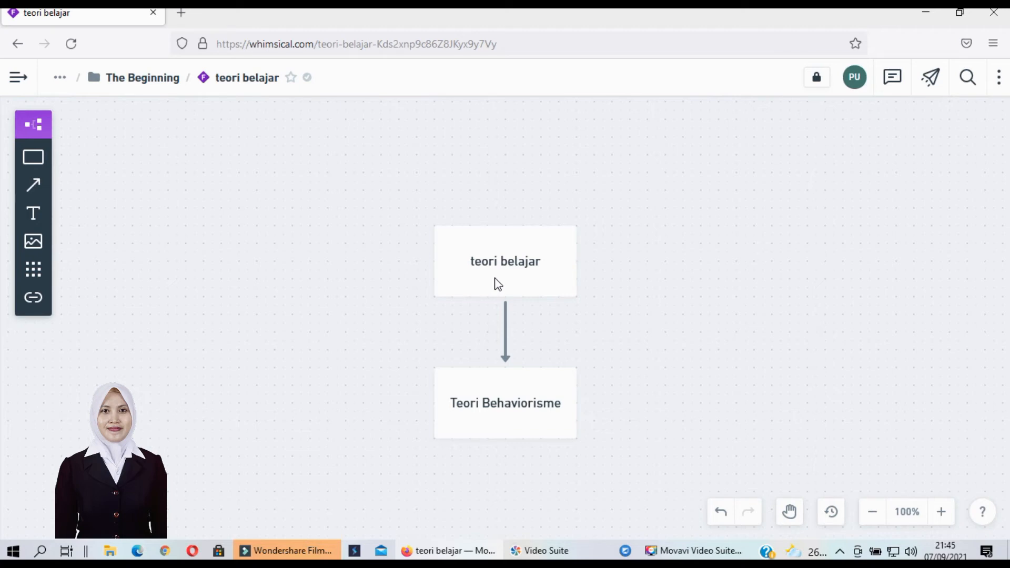
Label the arrow from teori belajar to Teori Behaviorisme with 'Jenis-jenis'
left_click(505, 326)
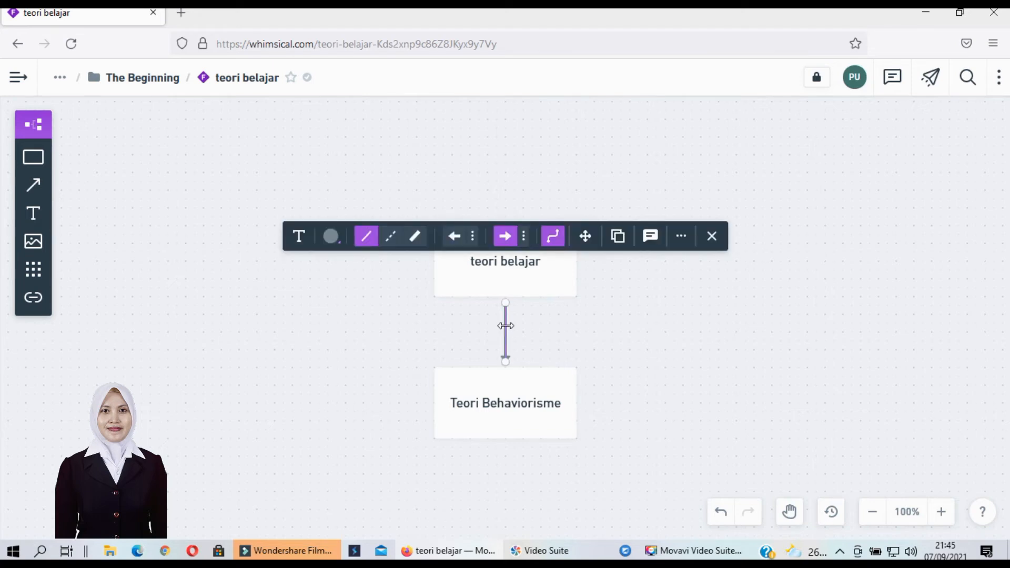
left_click(537, 335)
double_click(505, 326)
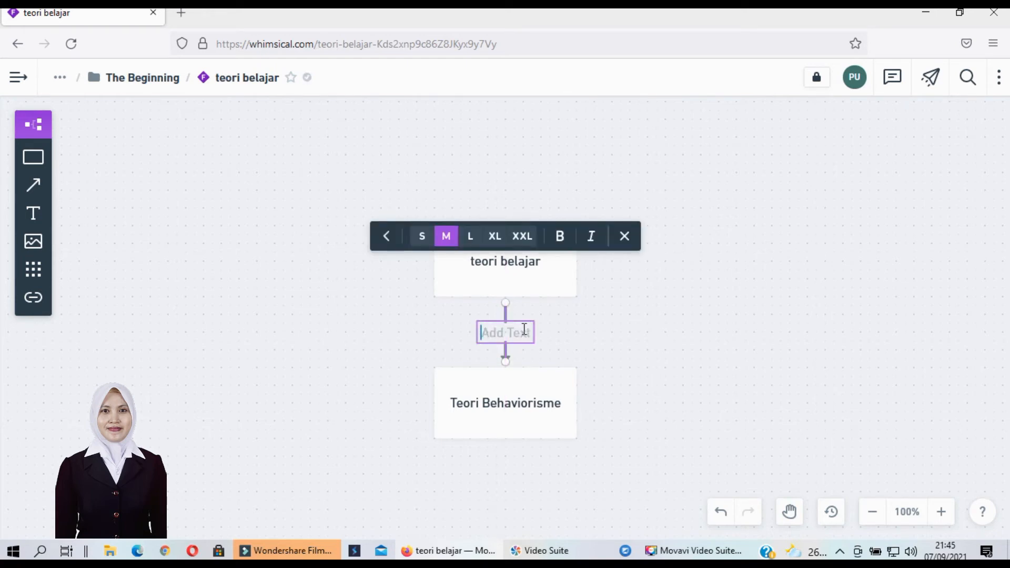
type("Jenis-jenis")
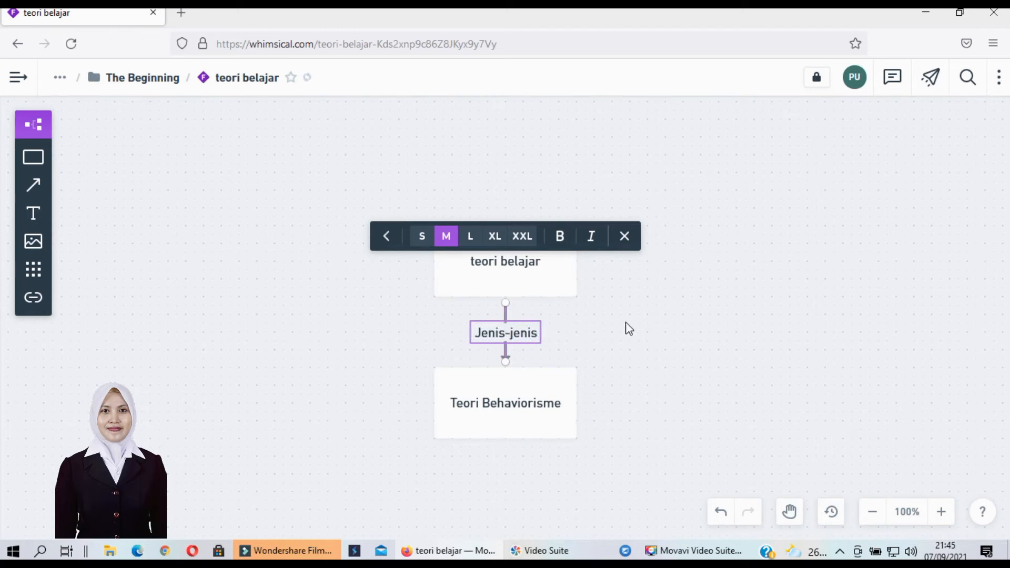
left_click(615, 321)
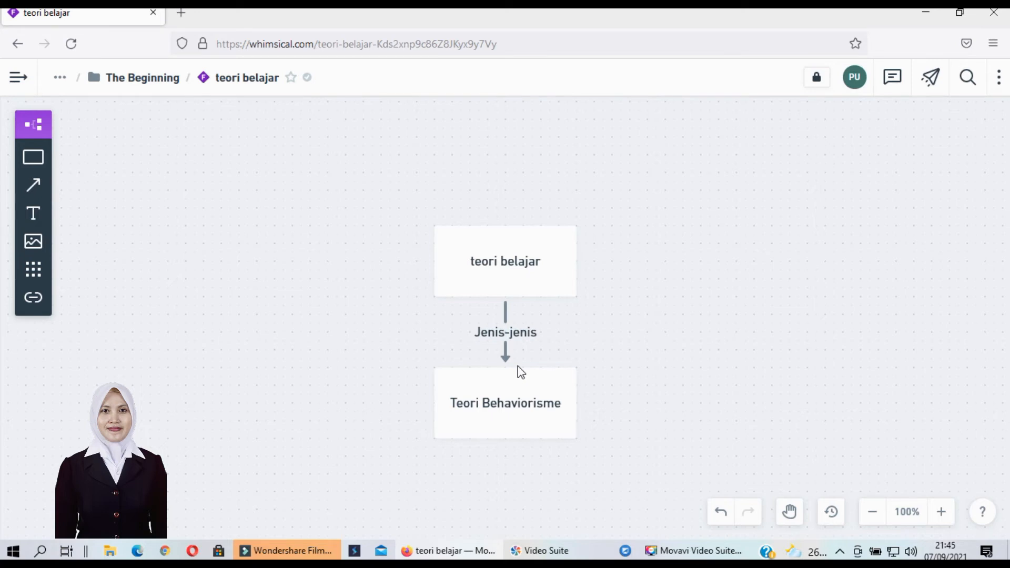
Branch a new box 'Teori kontruktivisme' from teori belajar, right of Teori Behaviorisme
left_click(522, 284)
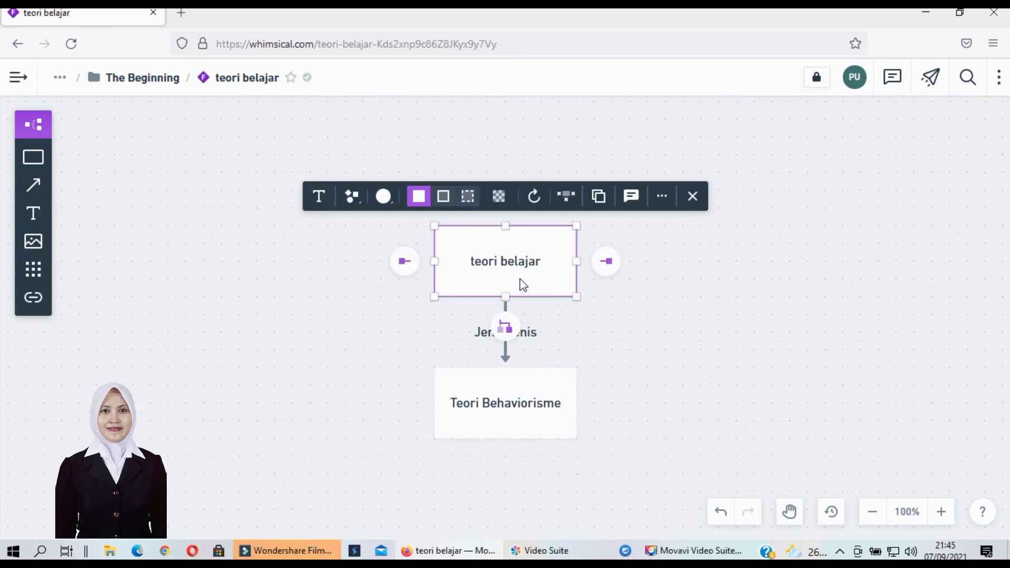
left_click(505, 326)
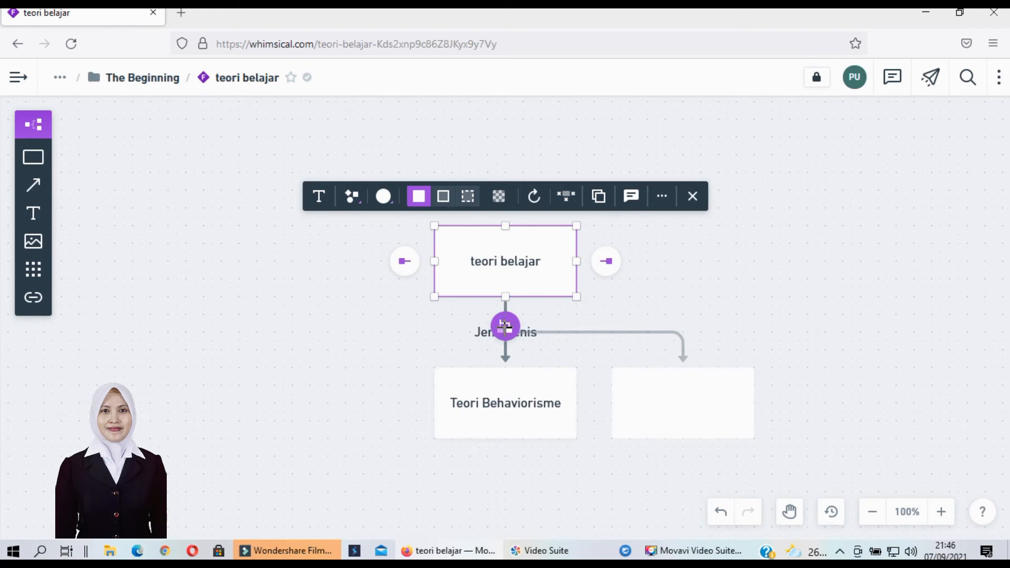
left_click(505, 327)
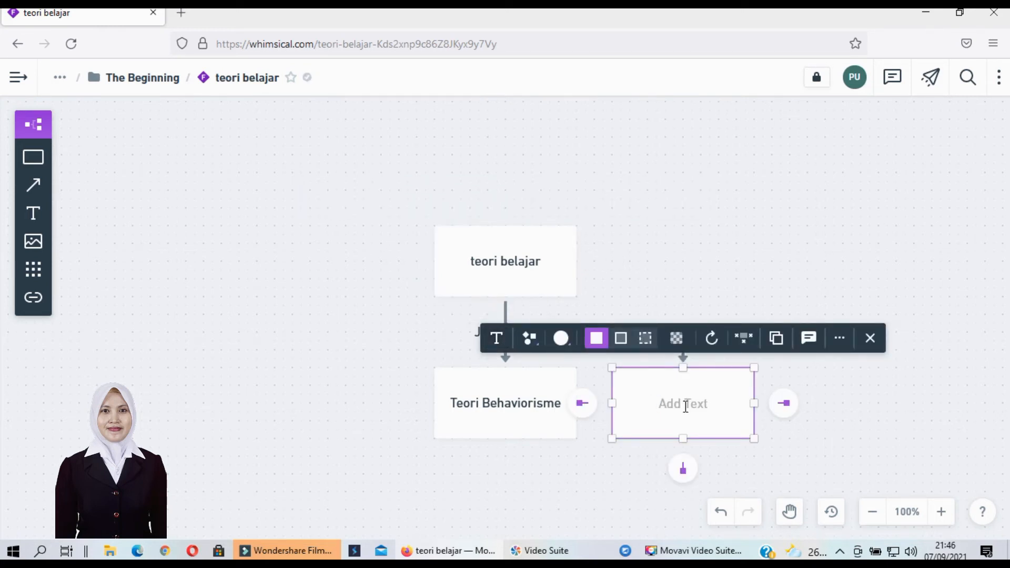
type("Teori kontru")
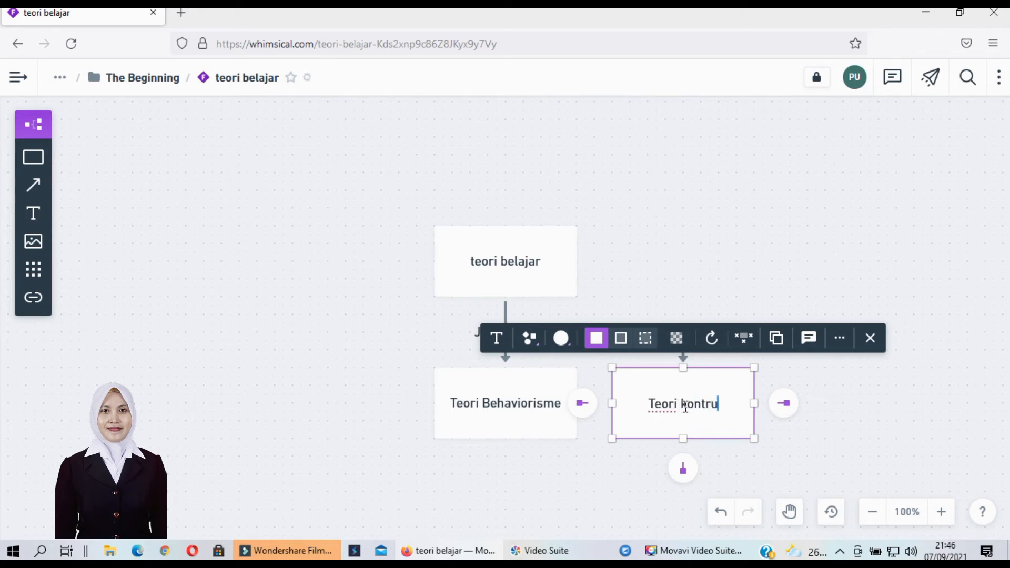
type("ktivisme")
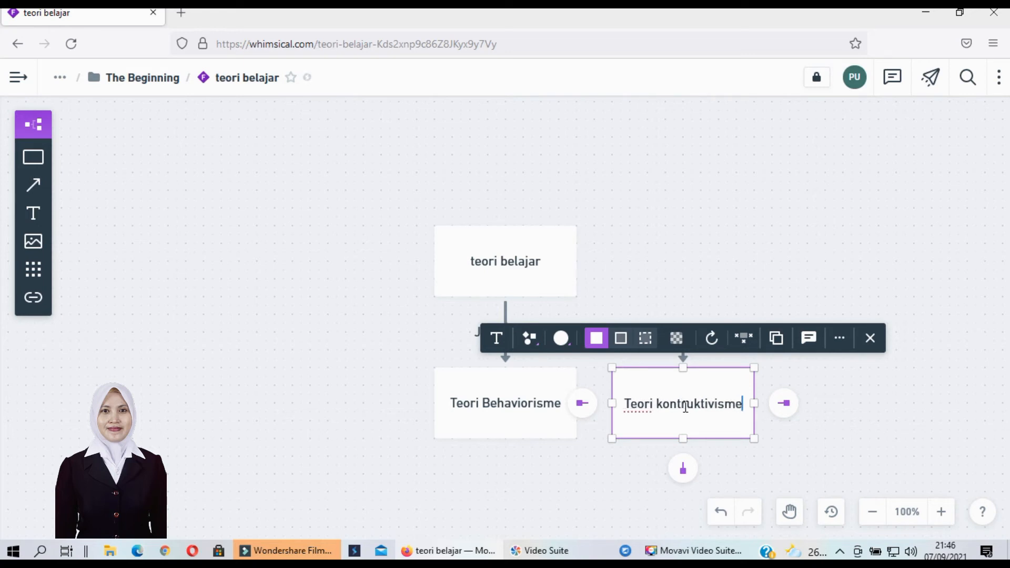
left_click(814, 260)
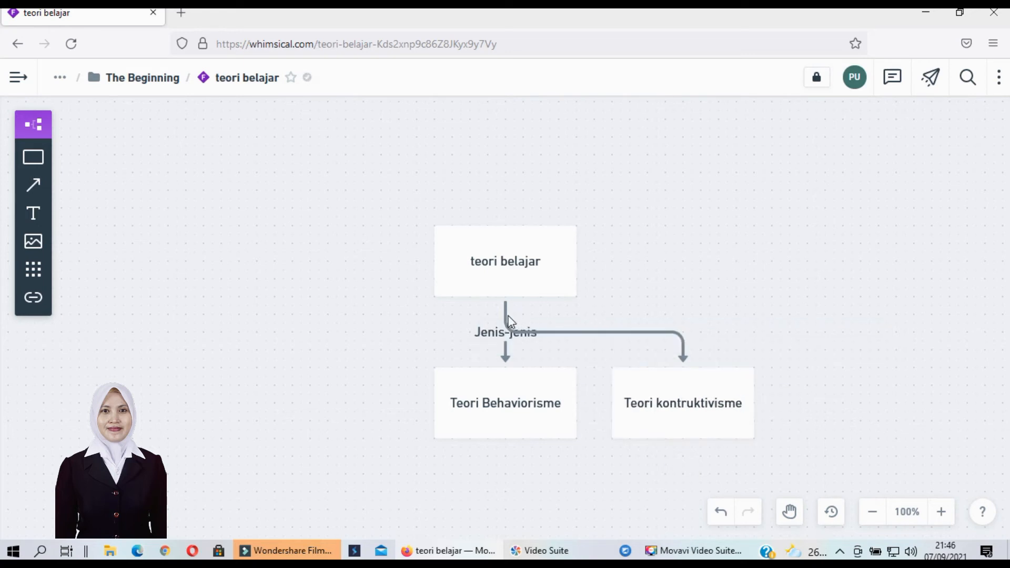
Branch a new box 'Teori belajar Kognitif' from teori belajar, left of Teori Behaviorisme
left_click(498, 274)
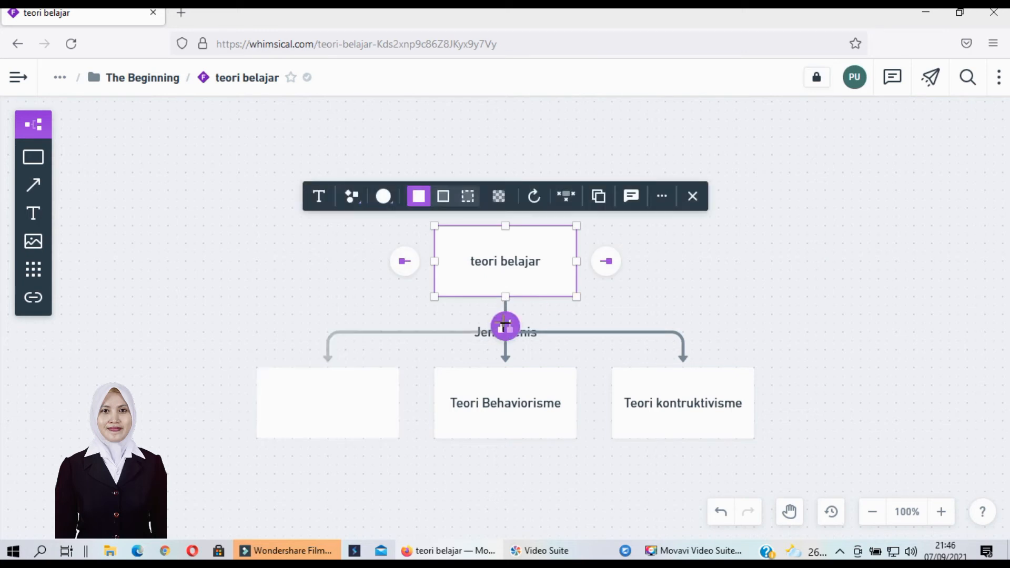
left_click(504, 328)
left_click(309, 403)
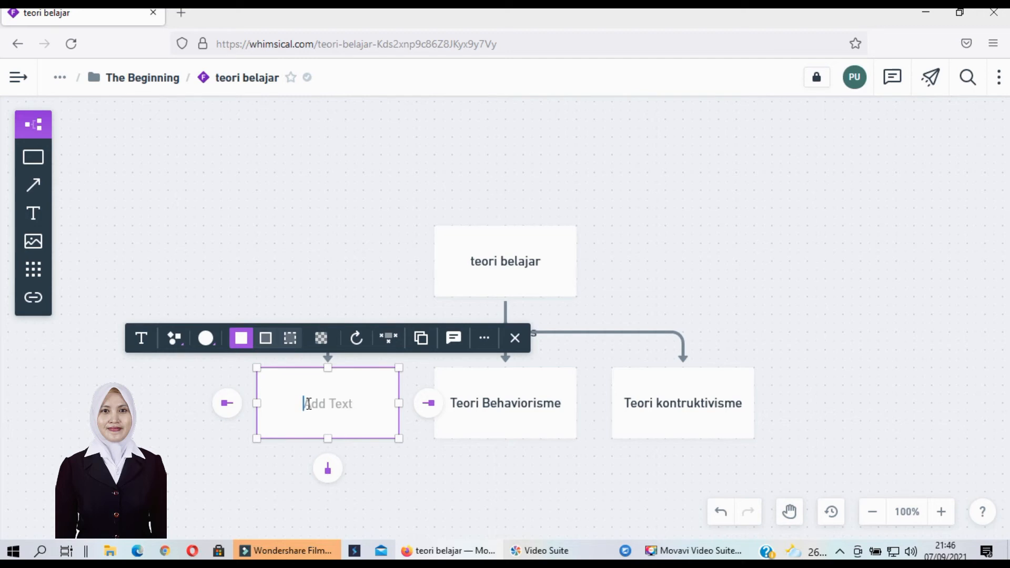
type("Teori belajar Kognitif")
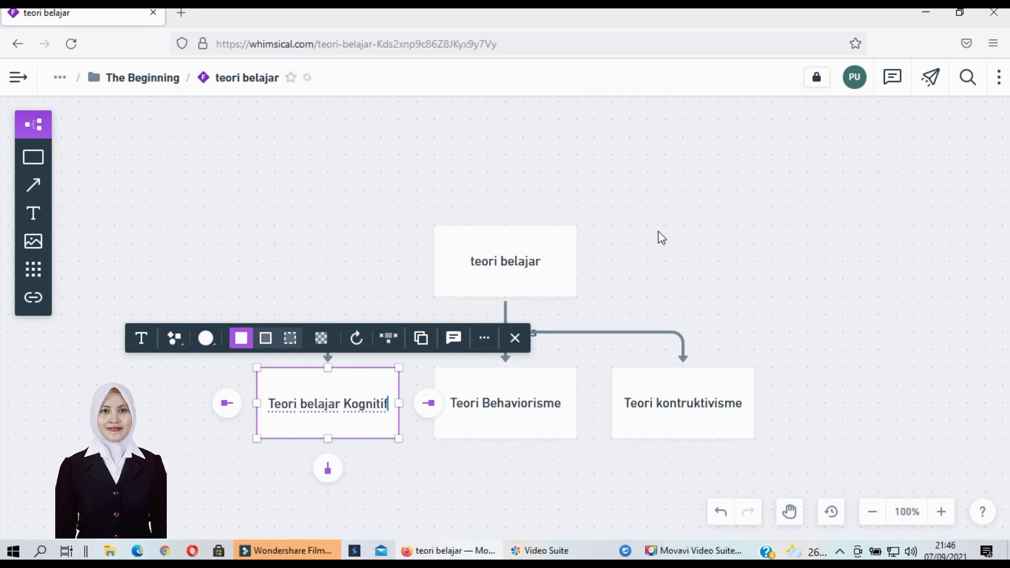
left_click(667, 234)
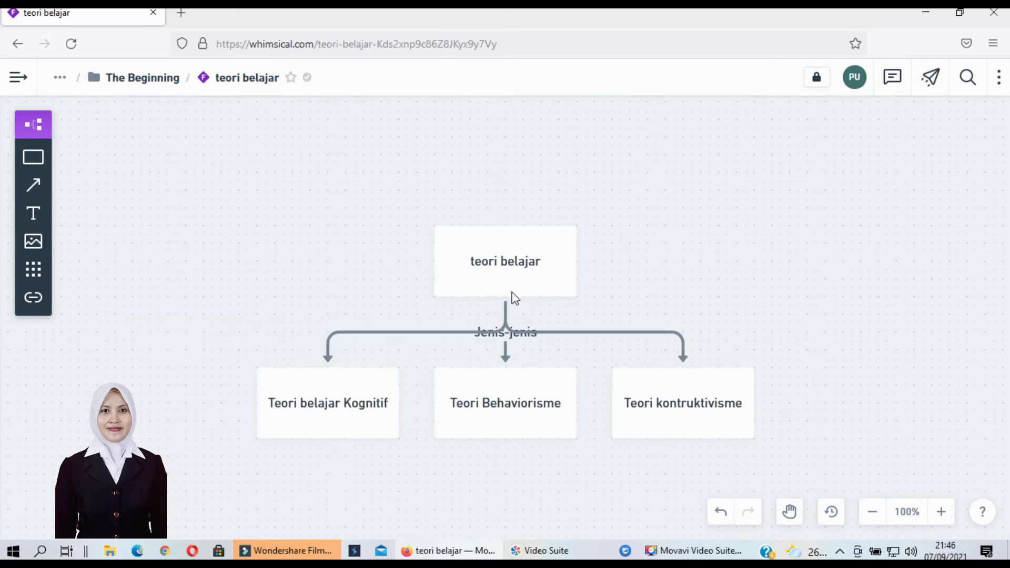
Discard the empty right-branch label, keeping only 'Jenis-jenis' below the three-way split
left_click(503, 333)
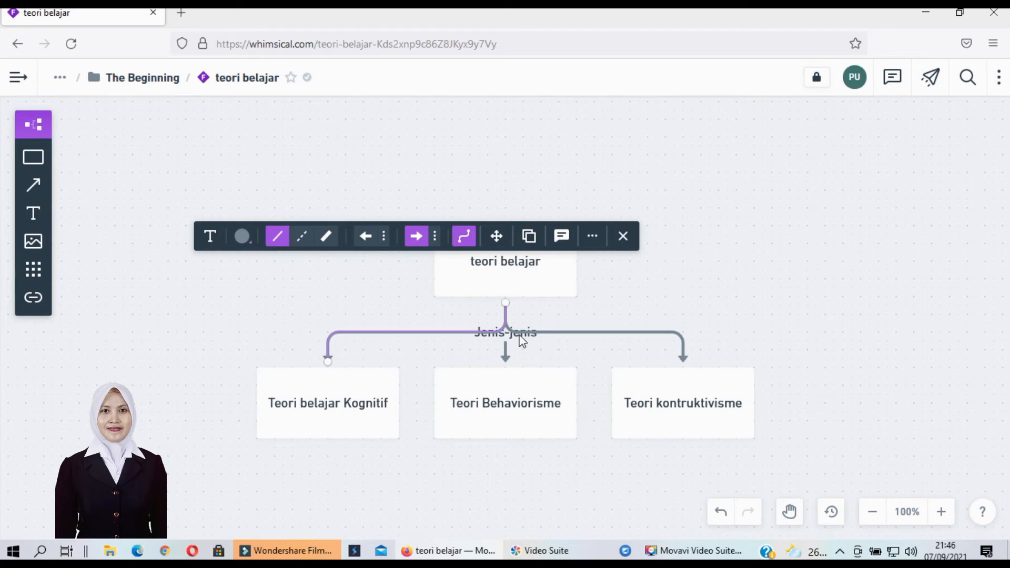
double_click(521, 333)
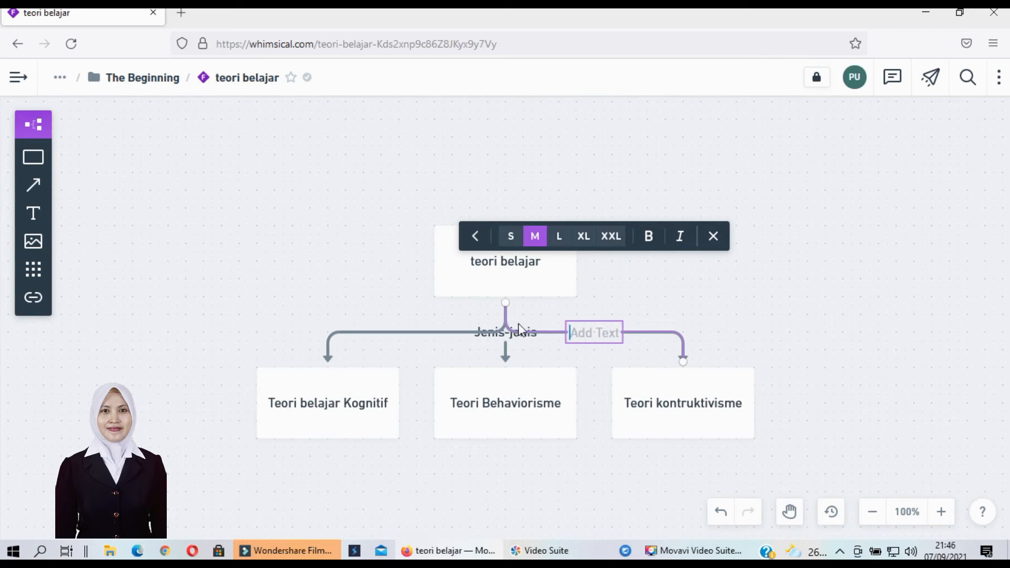
left_click(506, 345)
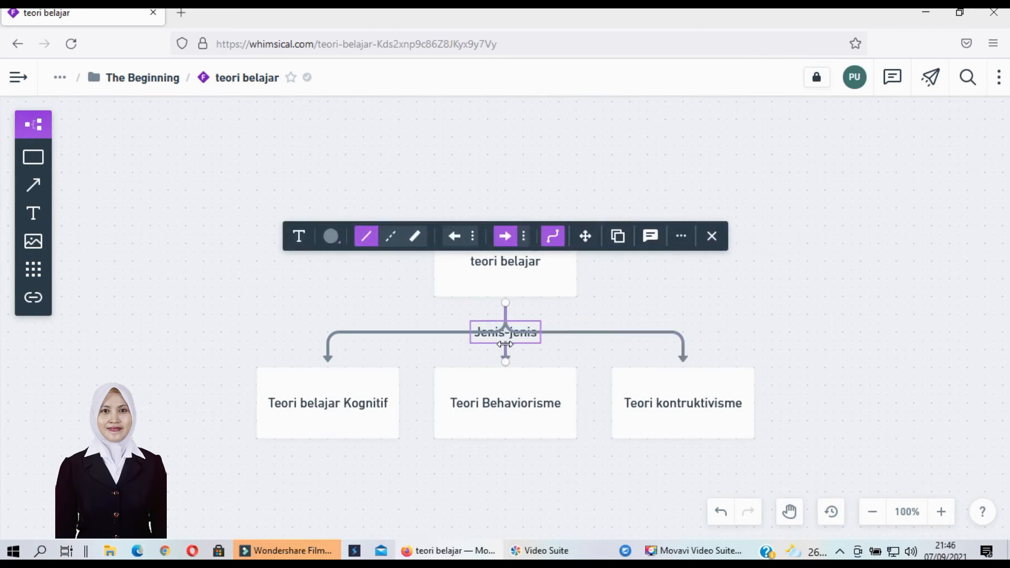